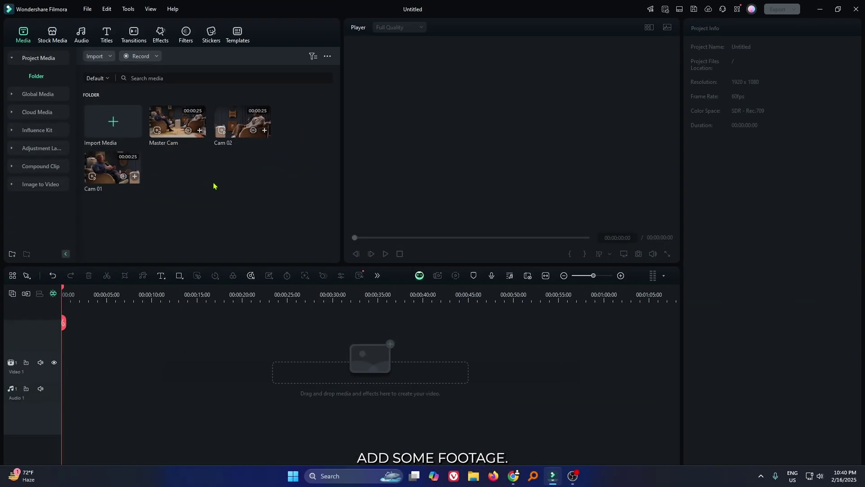
# Preview the Cam 01, Cam 02 and Master Cam clips in the player, ending on Master Cam
pyautogui.doubleClick(113, 167)
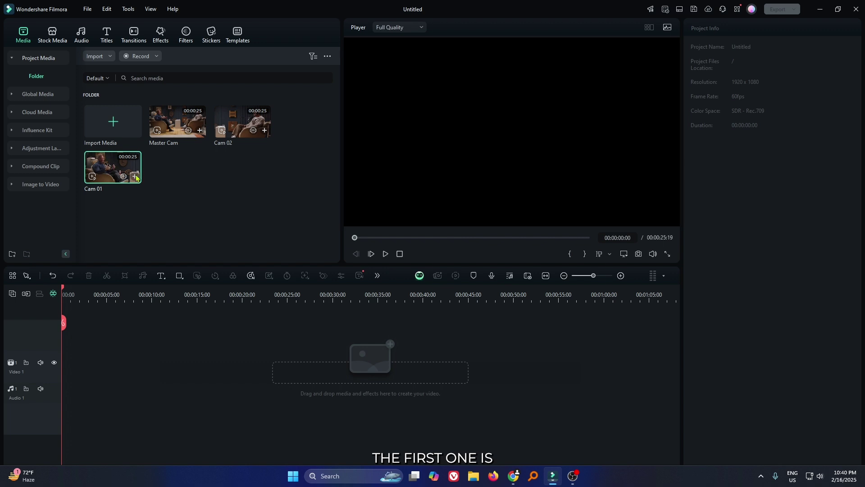
pyautogui.doubleClick(241, 126)
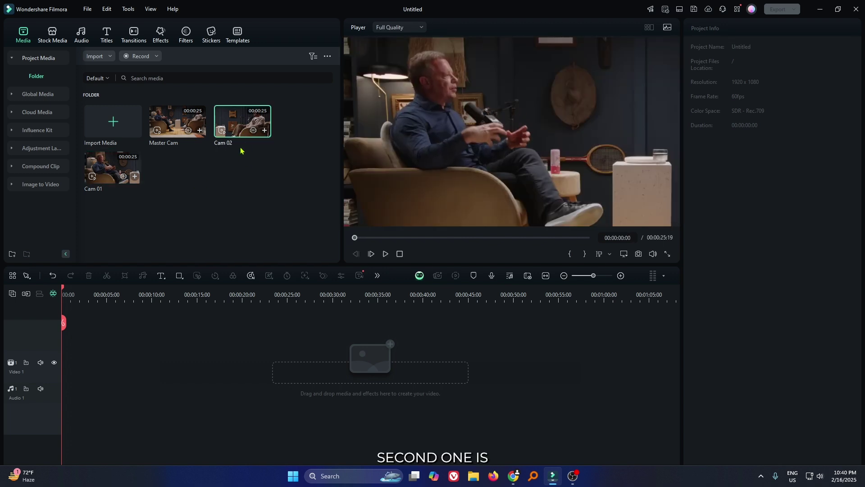
pyautogui.doubleClick(179, 130)
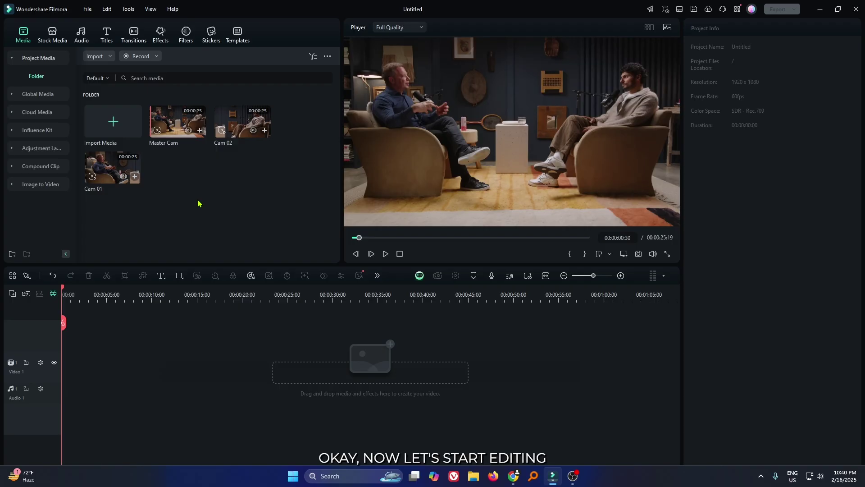
# Combine the three camera clips into a multi-camera clip named Multi-Camera, synchronized by audio
pyautogui.moveTo(176, 142); pyautogui.dragTo(137, 120)
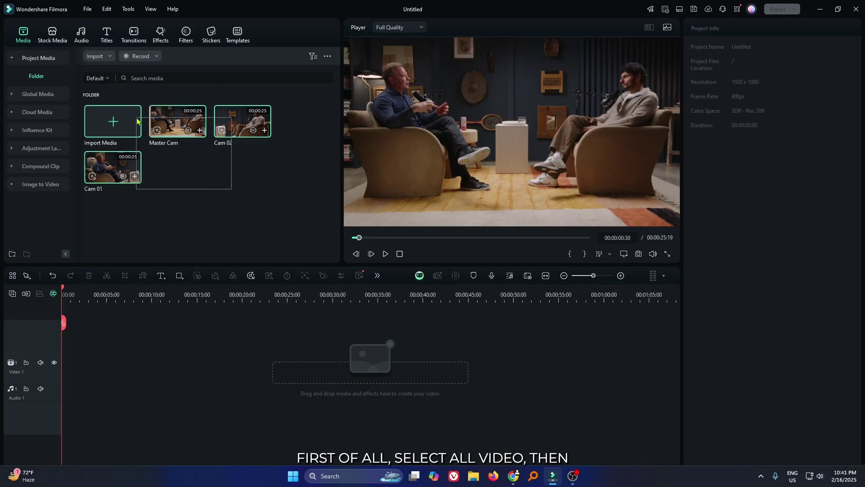
pyautogui.rightClick(176, 119)
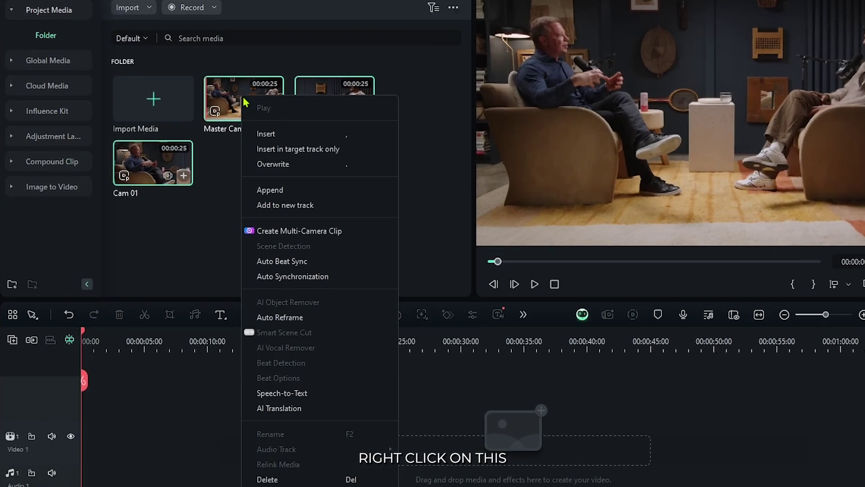
pyautogui.click(282, 232)
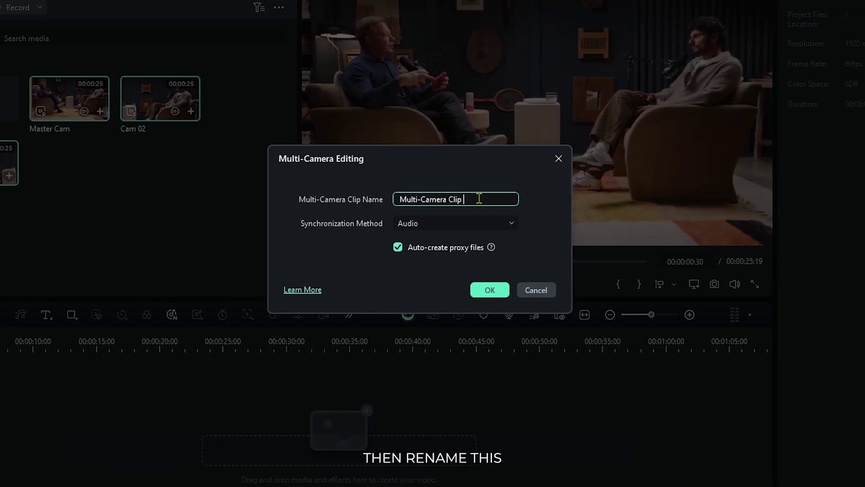
pyautogui.click(429, 227)
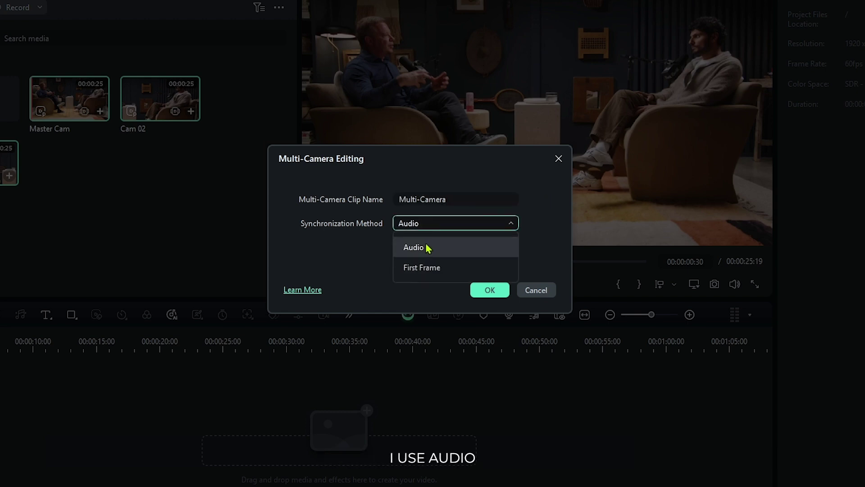
pyautogui.click(428, 247)
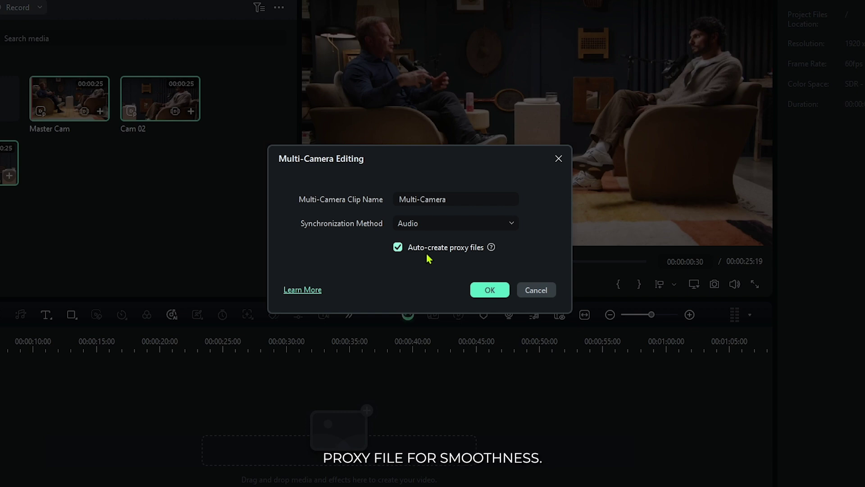
pyautogui.click(500, 289)
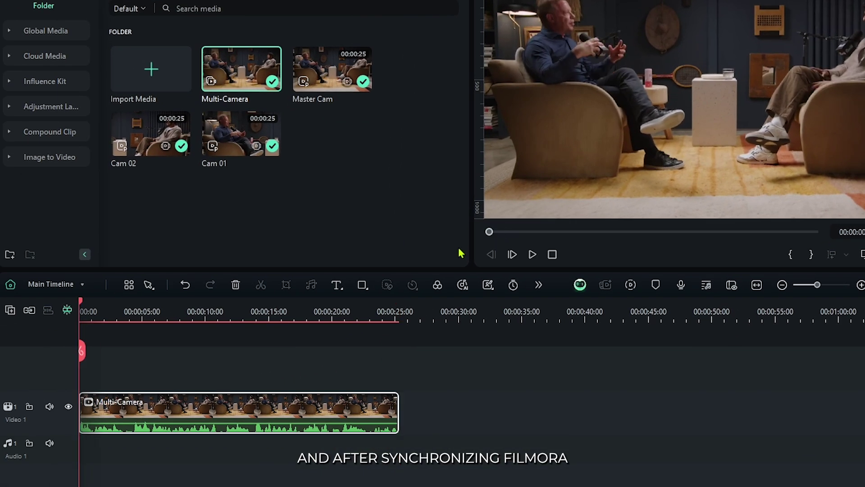
# Open the Multi-Camera clip to inspect its three camera tracks, then go back to Main Timeline
pyautogui.scroll(5, 270, 301)
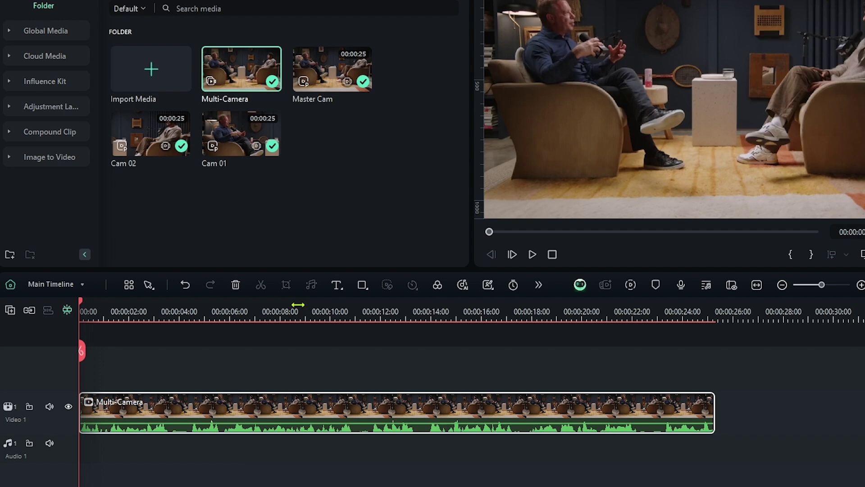
pyautogui.doubleClick(174, 412)
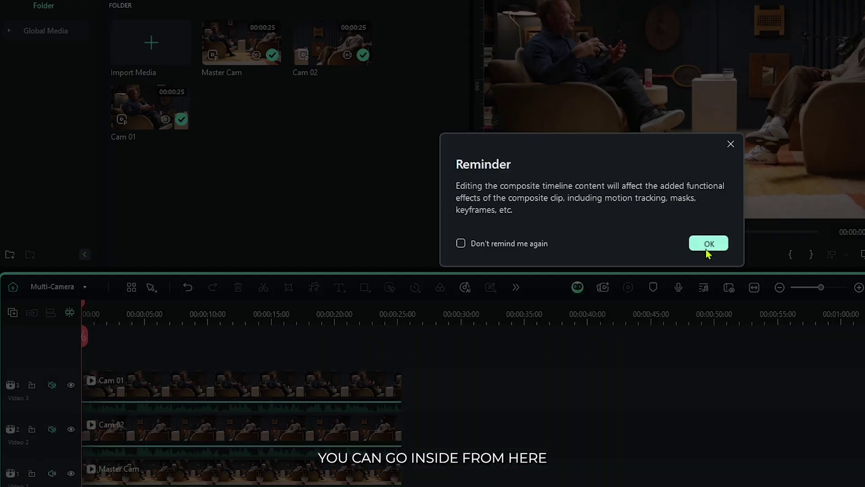
pyautogui.click(706, 250)
pyautogui.scroll(3, 303, 317)
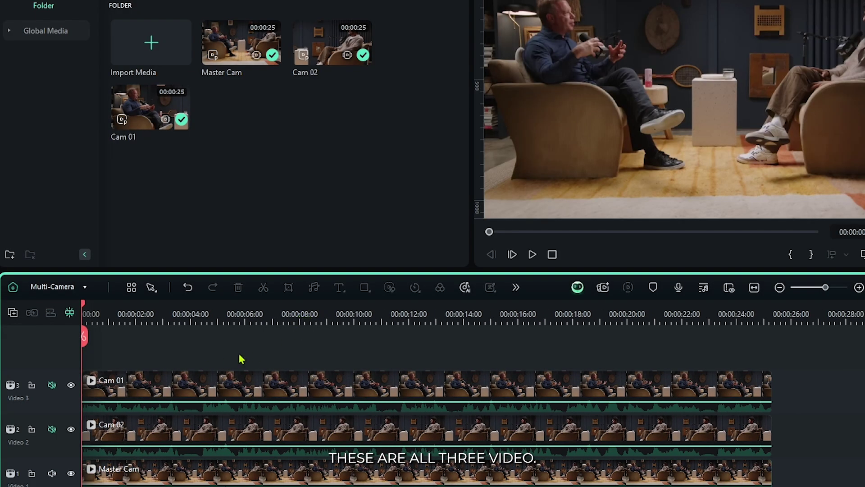
pyautogui.click(76, 288)
pyautogui.click(72, 308)
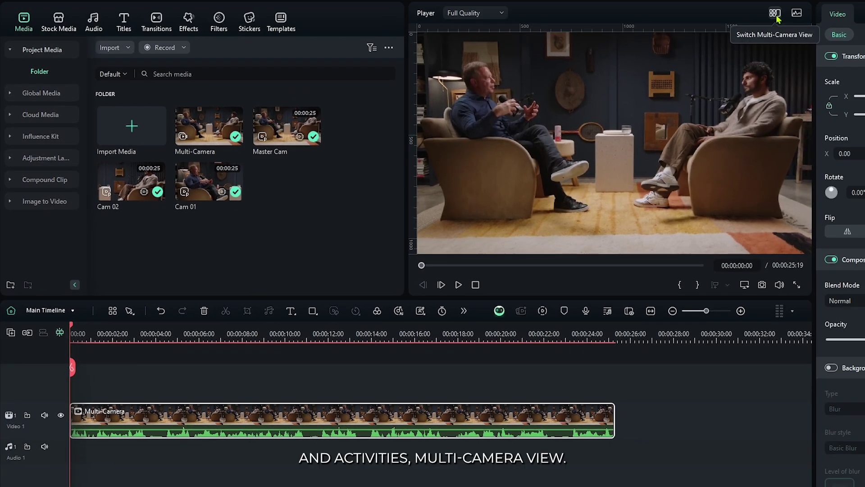
# Switch the player to the multi-camera view and widen the panels to enlarge it
pyautogui.click(775, 14)
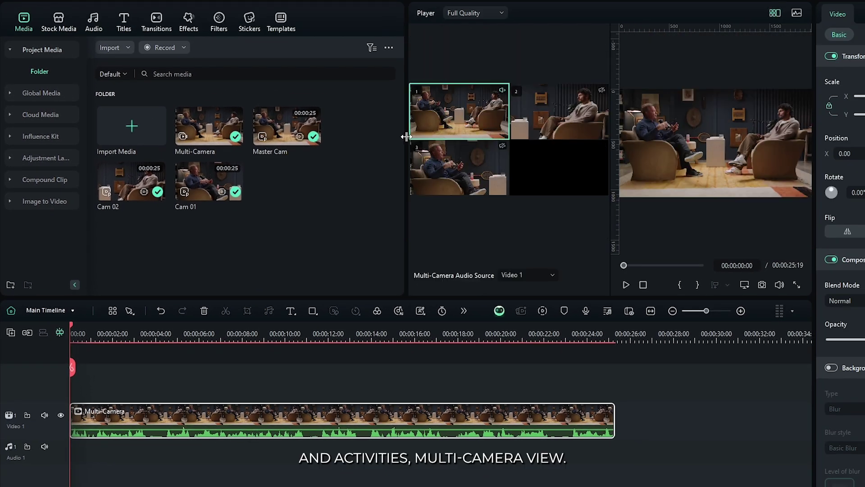
pyautogui.moveTo(407, 136); pyautogui.dragTo(285, 136)
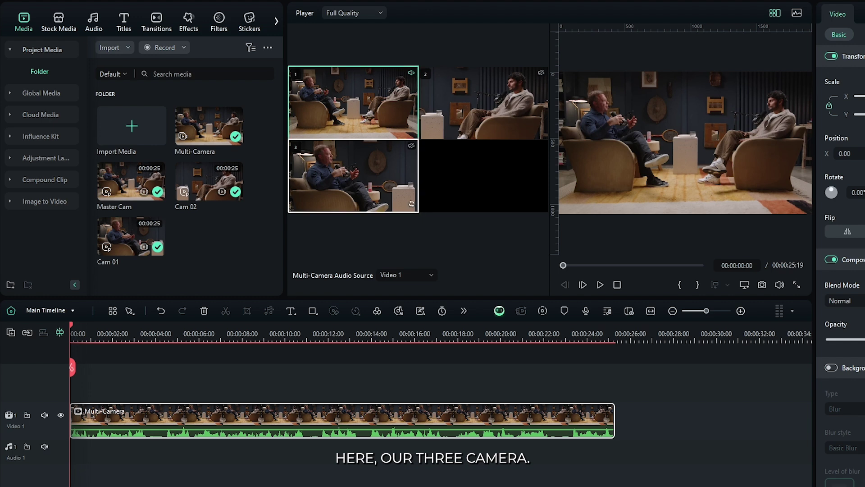
pyautogui.moveTo(549, 143); pyautogui.dragTo(502, 144)
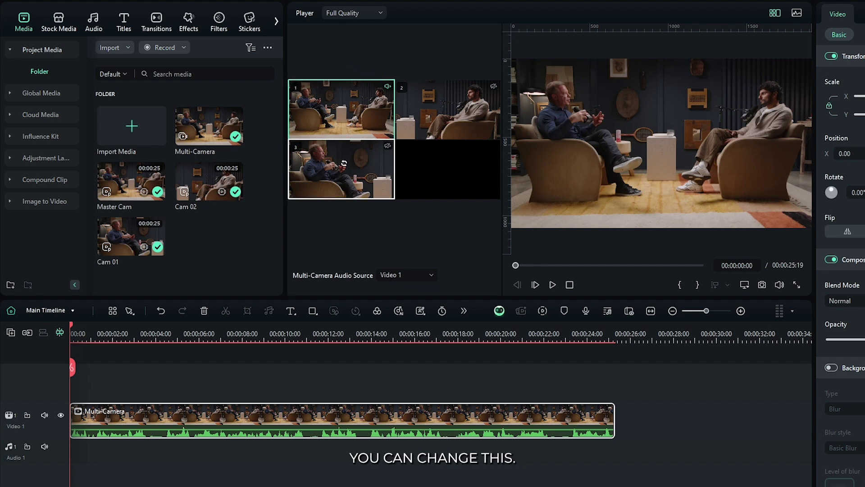
# Try cameras 3 and 2, settle on the wide camera 1, and start playback
pyautogui.click(343, 163)
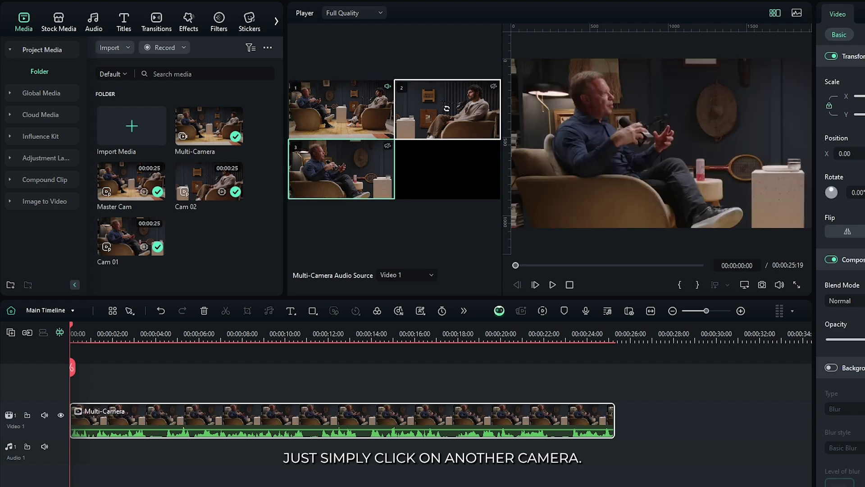
pyautogui.click(446, 109)
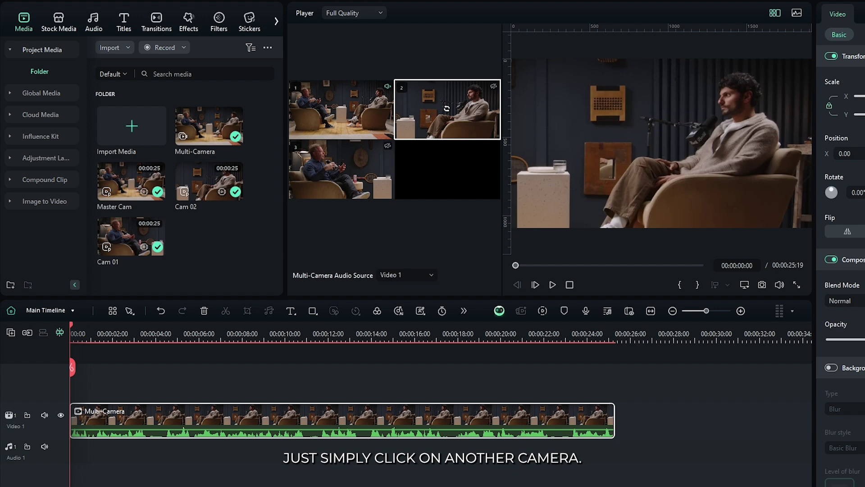
pyautogui.click(343, 163)
pyautogui.click(447, 109)
pyautogui.click(334, 111)
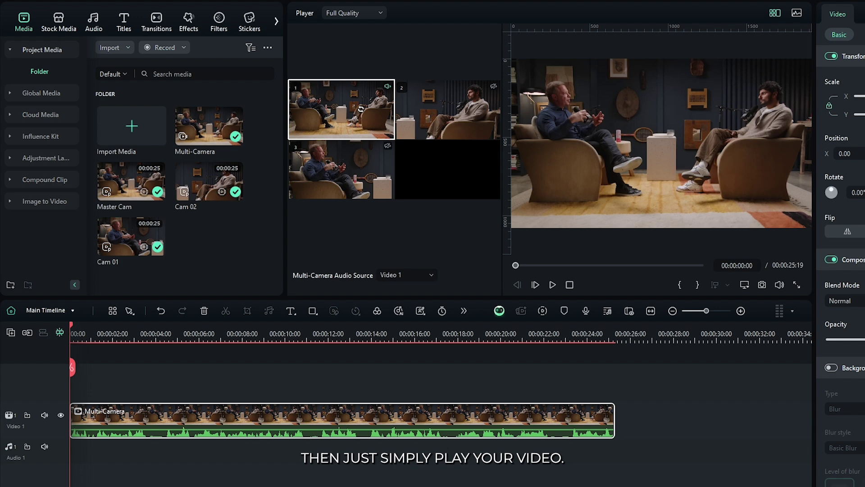
pyautogui.press('space')
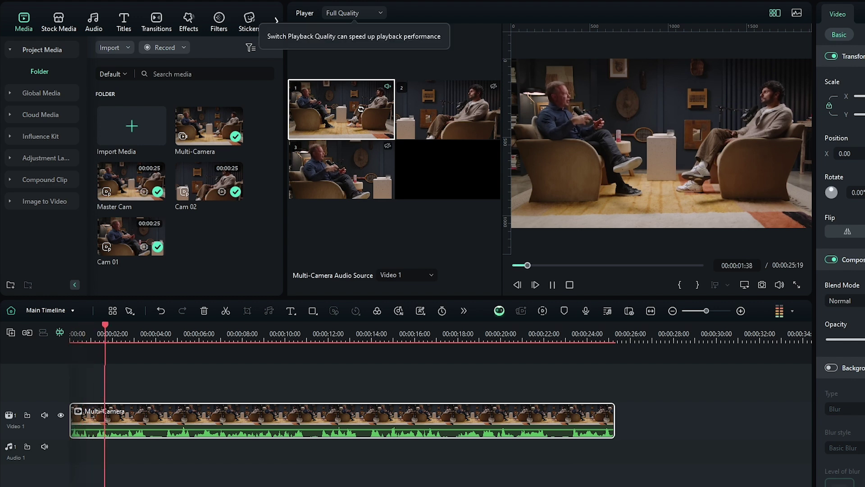
# Record live angle cuts: camera 3 at ~5 s, 2 at ~10 s, 3 at ~12 s, 2 at ~15.5 s, 3, then camera 1
pyautogui.press('space')
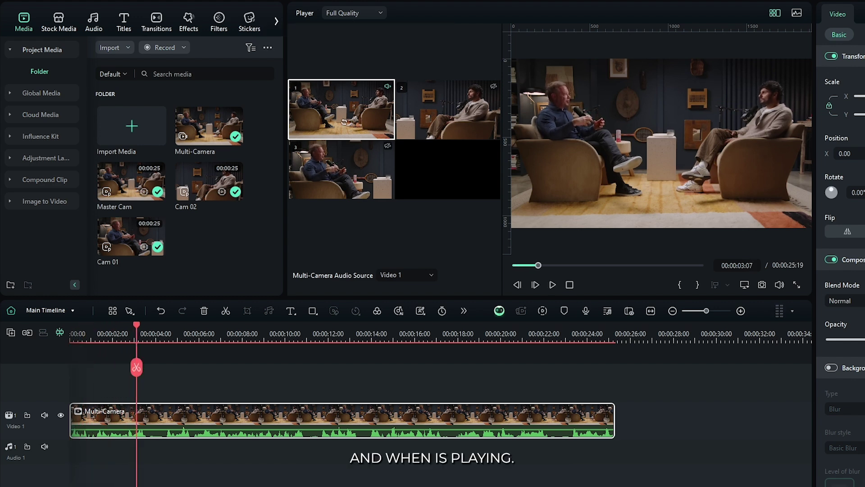
pyautogui.press('space')
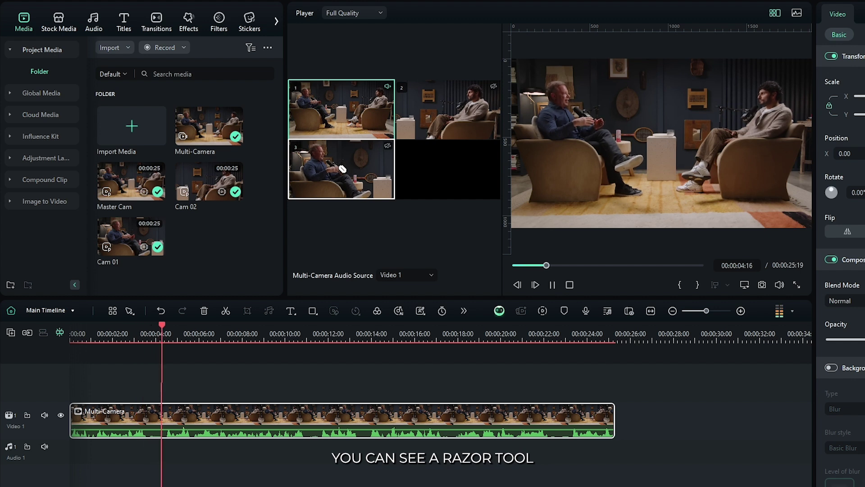
pyautogui.click(343, 169)
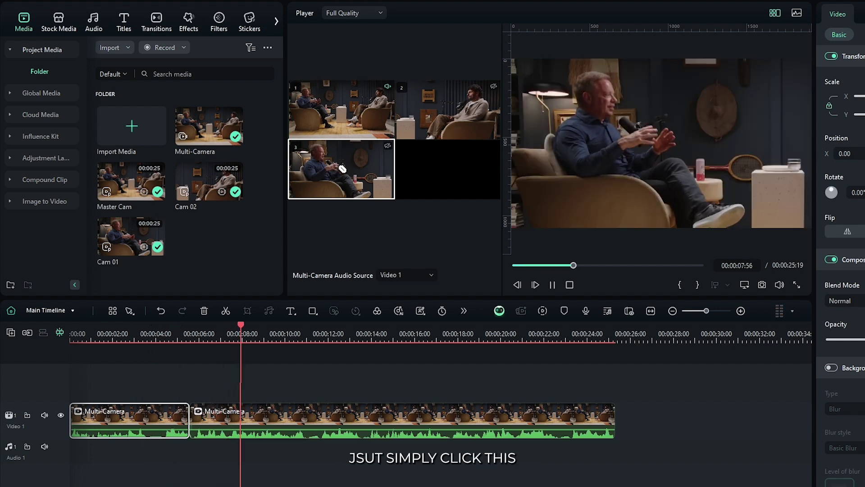
pyautogui.press('space')
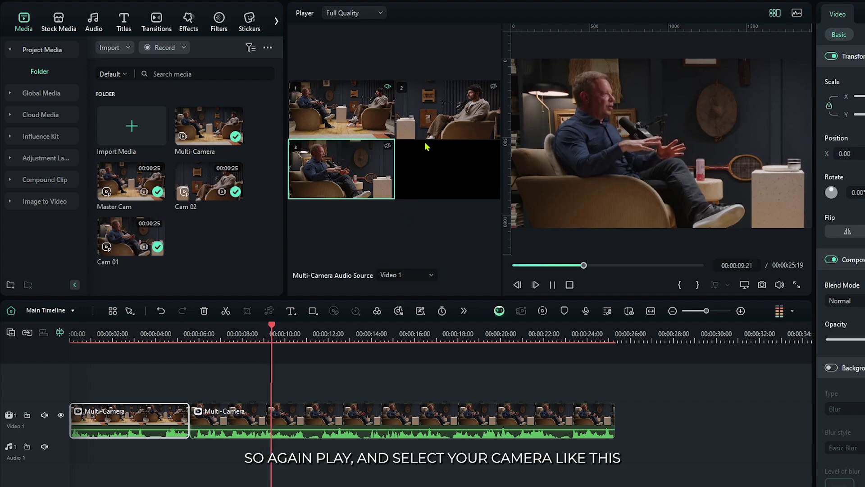
pyautogui.click(438, 100)
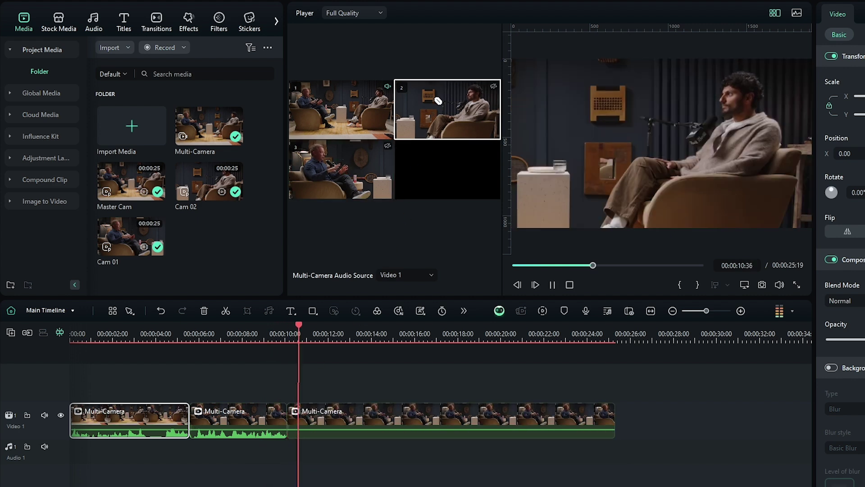
pyautogui.click(337, 169)
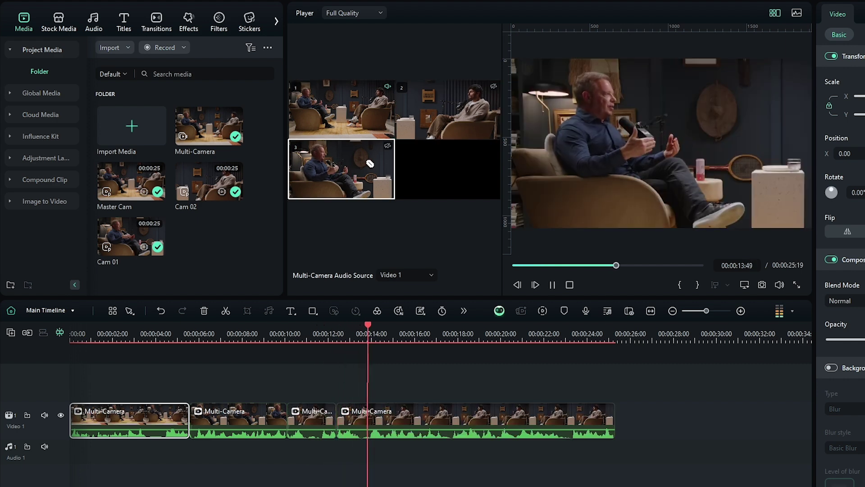
pyautogui.click(458, 114)
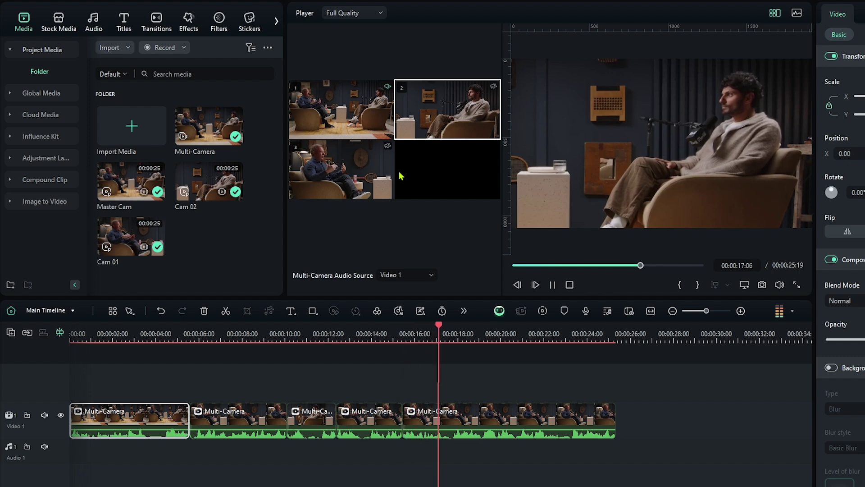
pyautogui.click(358, 176)
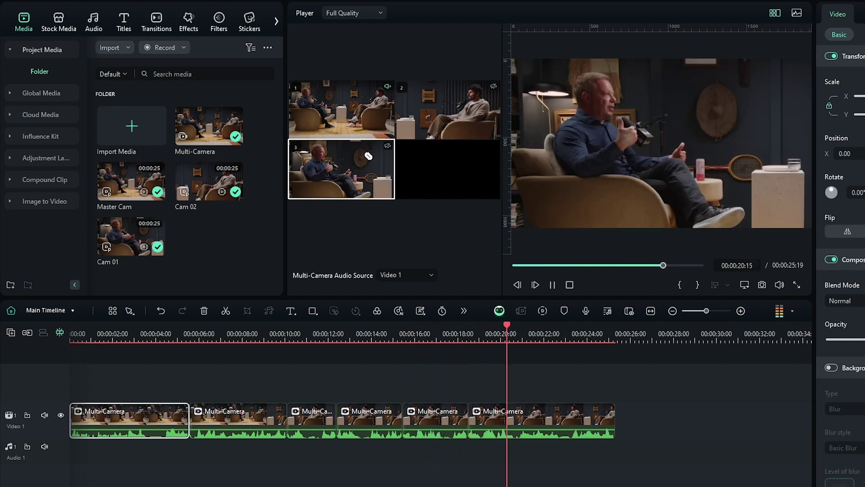
pyautogui.click(348, 116)
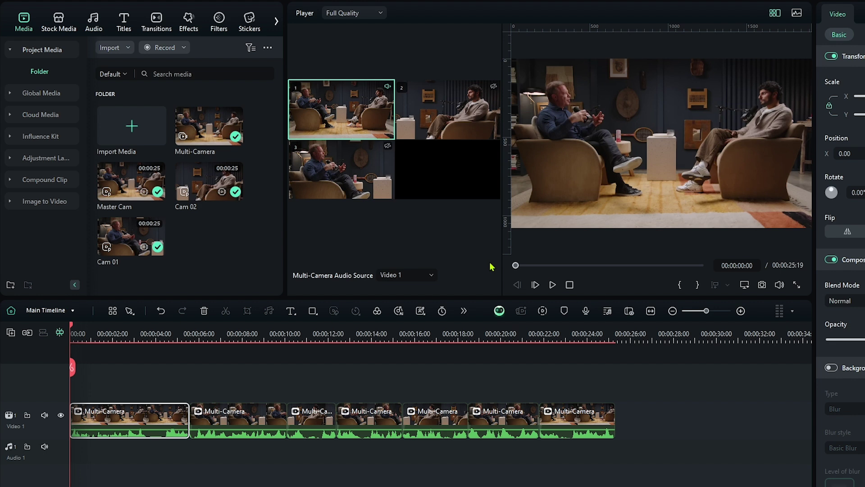
pyautogui.press('space')
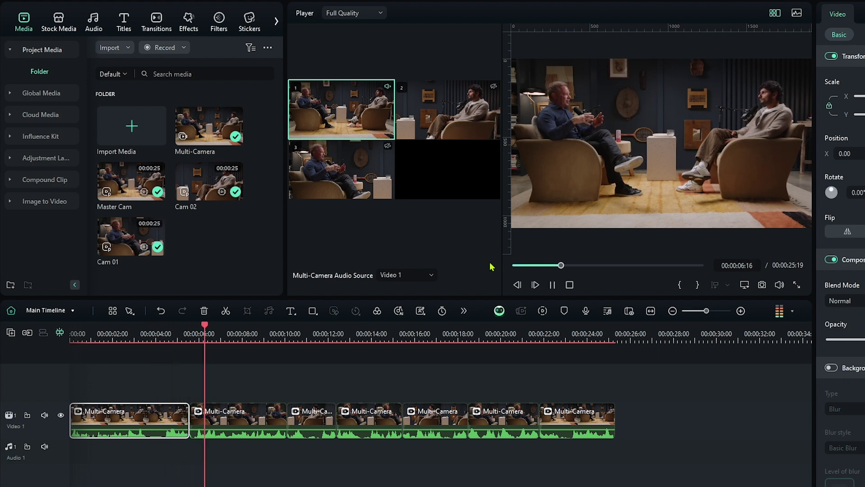
pyautogui.press('3')
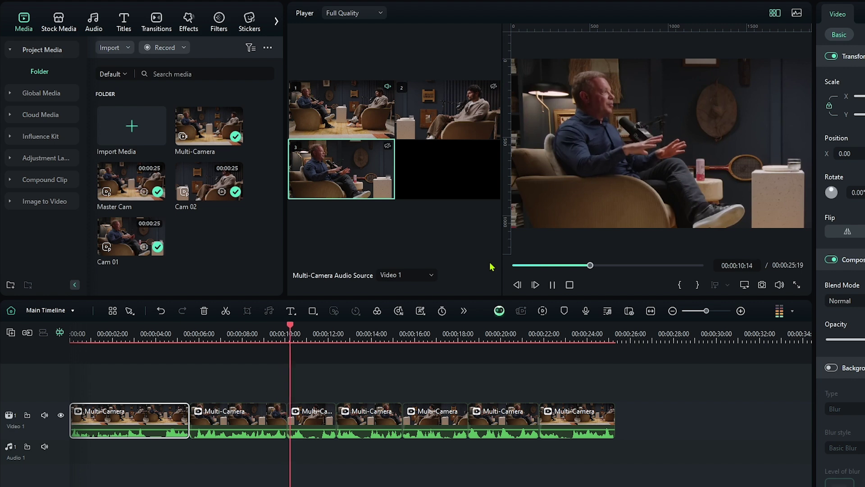
pyautogui.press('2')
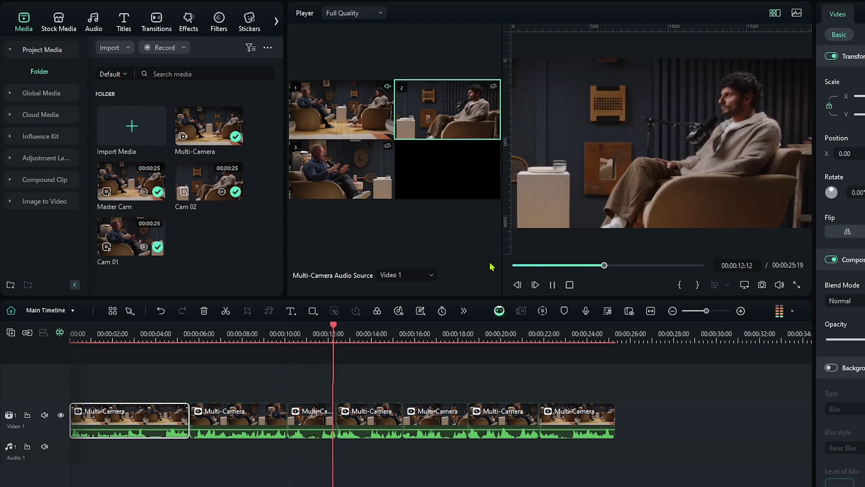
pyautogui.press('3')
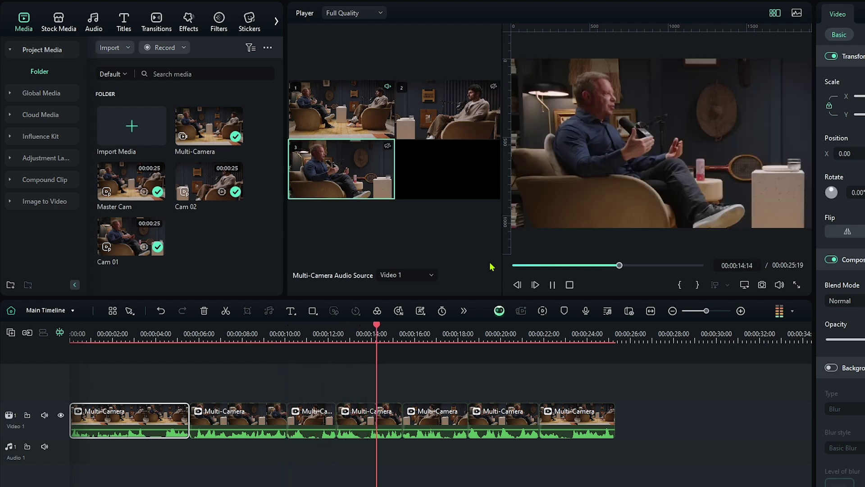
pyautogui.press('space')
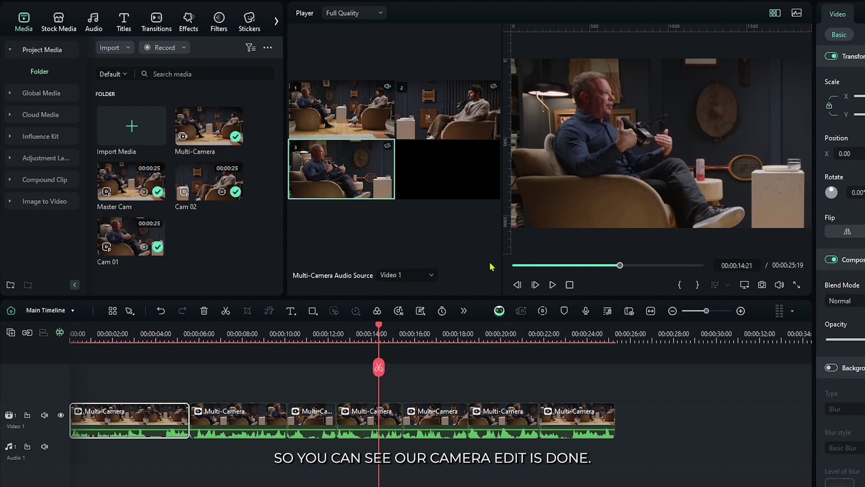
# Keep the fourth clip on camera 3 after trying cameras 1 and 2, and roll its cut later to ~16 s
pyautogui.click(378, 424)
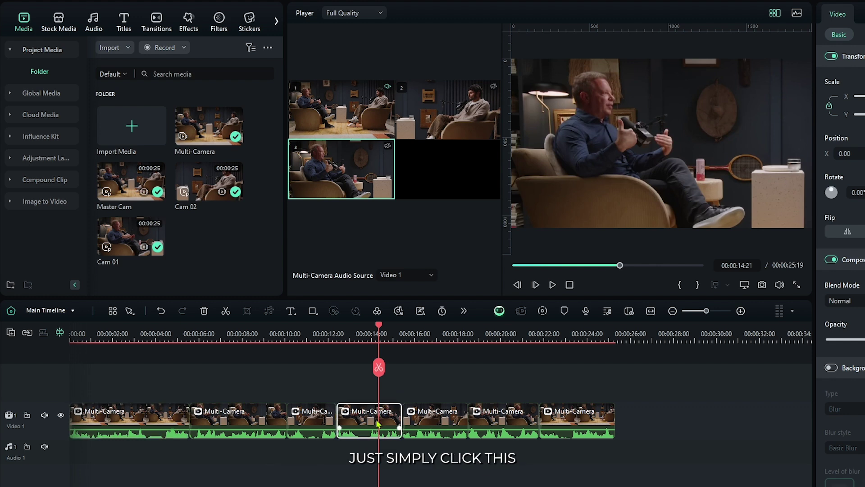
pyautogui.click(346, 115)
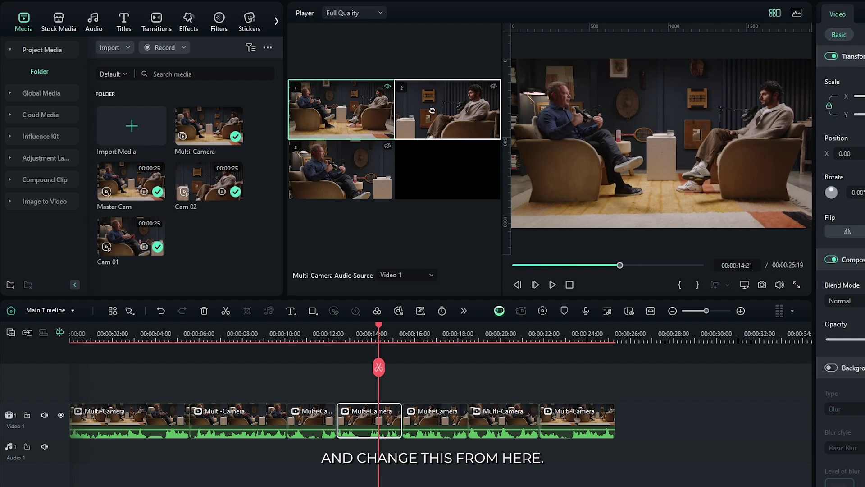
pyautogui.click(431, 111)
pyautogui.click(335, 161)
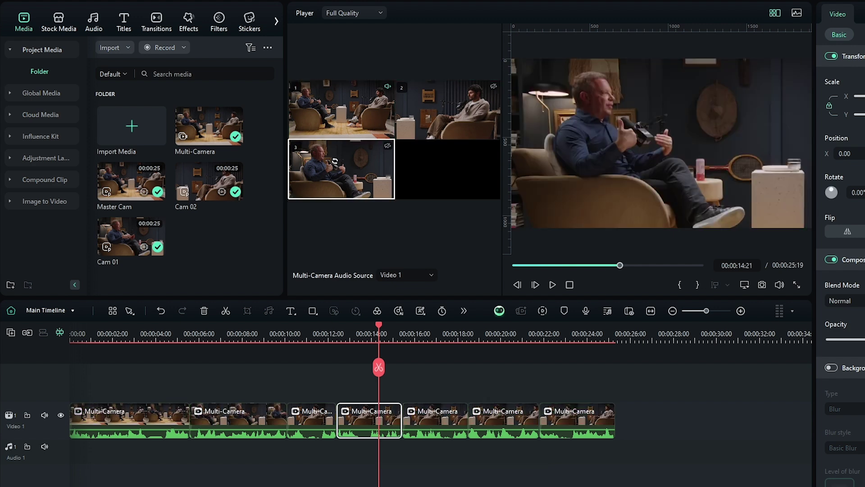
pyautogui.click(394, 372)
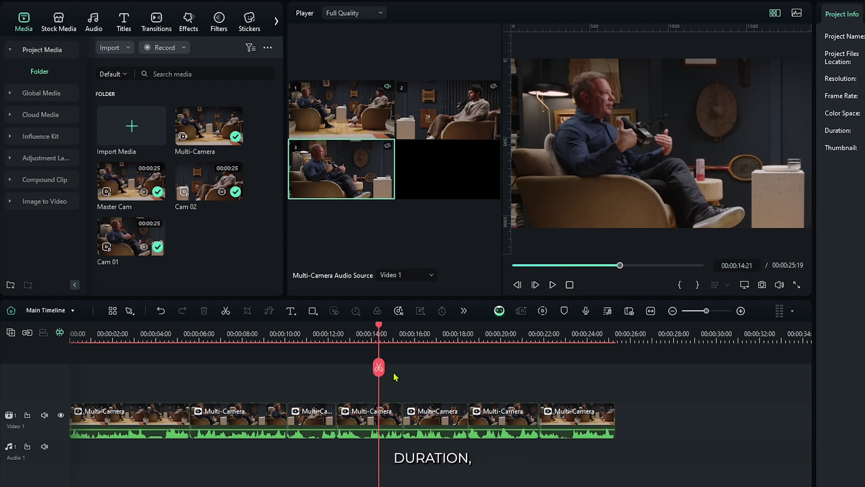
pyautogui.moveTo(402, 410); pyautogui.dragTo(417, 421)
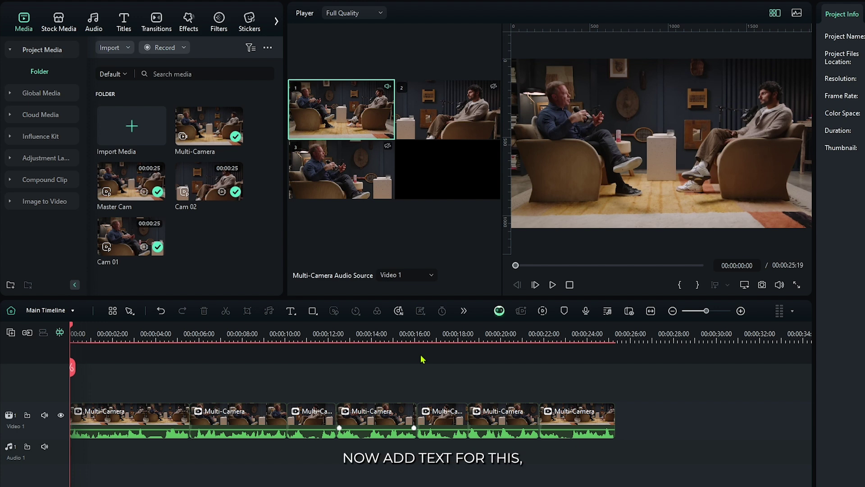
# Return the player to single view and place Modern Podcast Title 07 on track 2 at the start
pyautogui.click(775, 13)
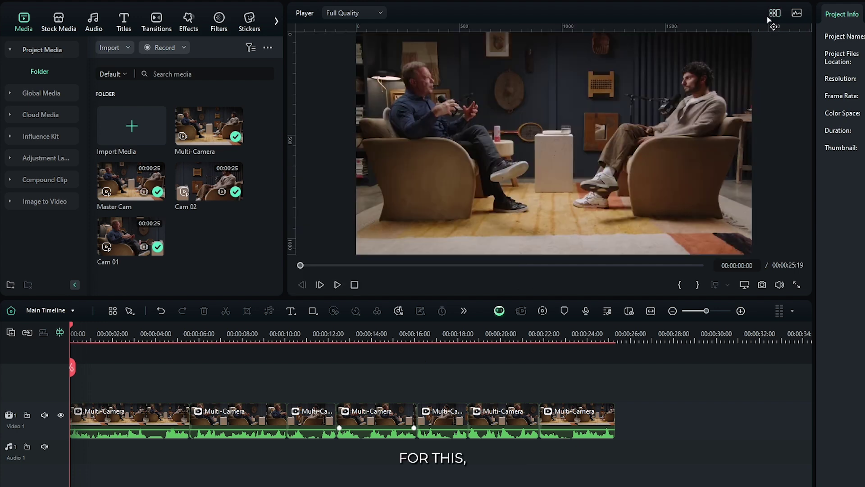
pyautogui.click(134, 26)
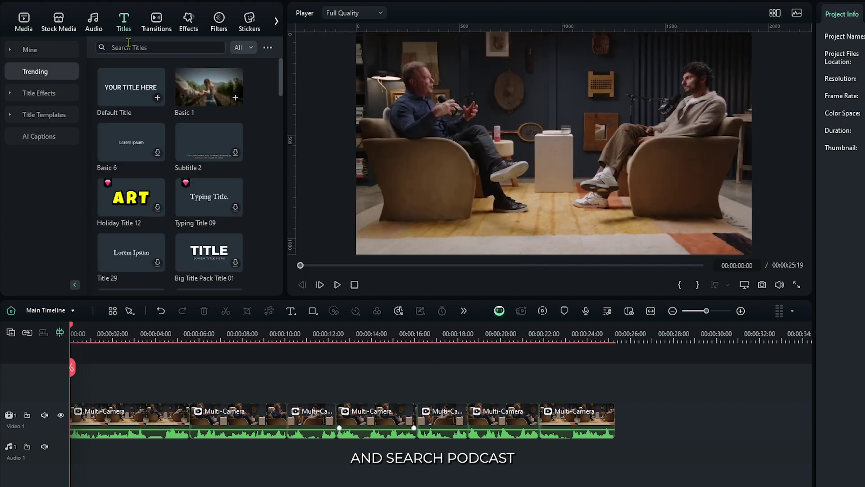
pyautogui.click(129, 45)
pyautogui.click(124, 78)
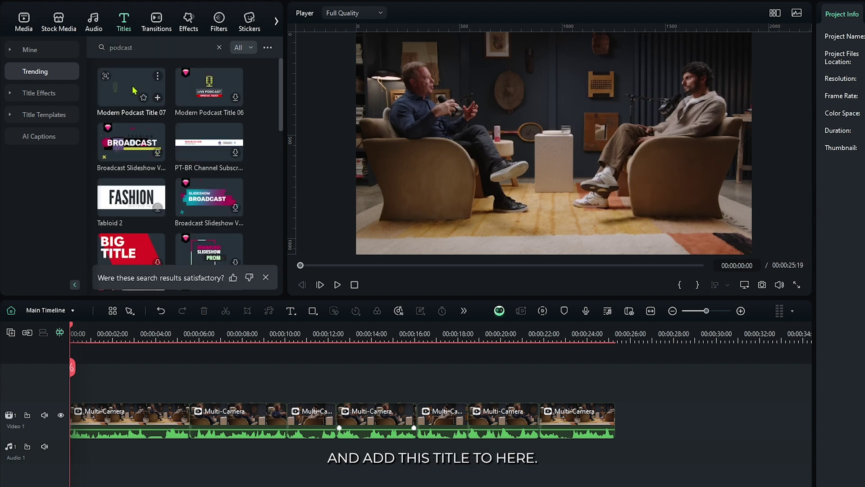
pyautogui.moveTo(131, 88); pyautogui.dragTo(73, 393)
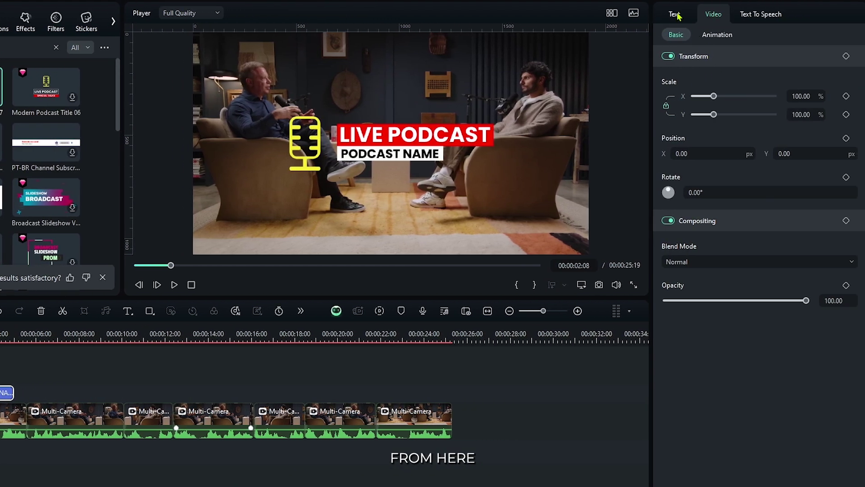
# Replace the title's podcast name text layer with the host's name and preview the result
pyautogui.click(674, 14)
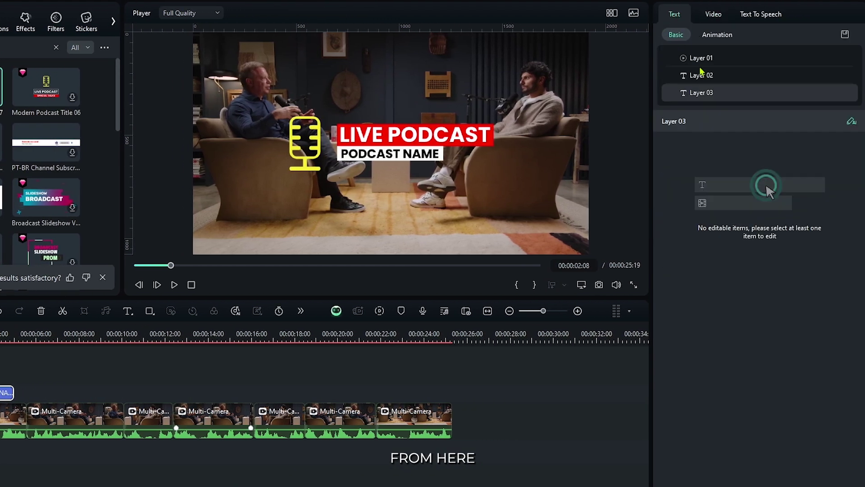
pyautogui.click(701, 75)
pyautogui.tripleClick(702, 146)
pyautogui.write('MAHMUD')
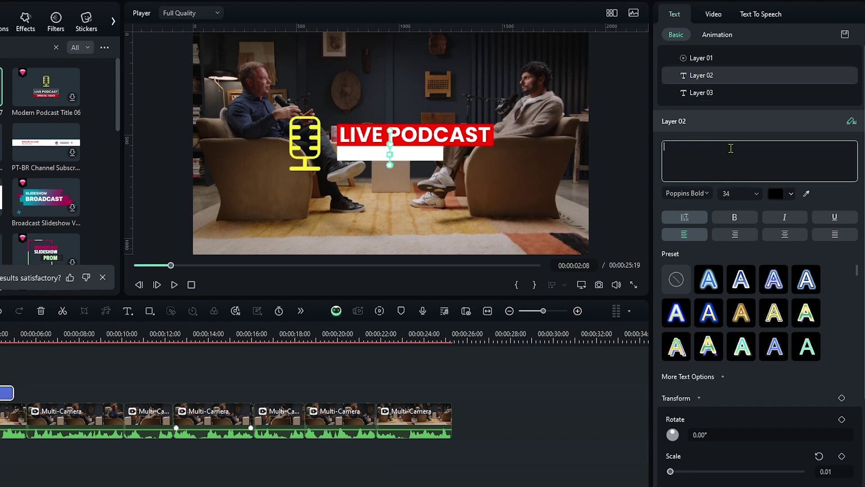
pyautogui.click(401, 177)
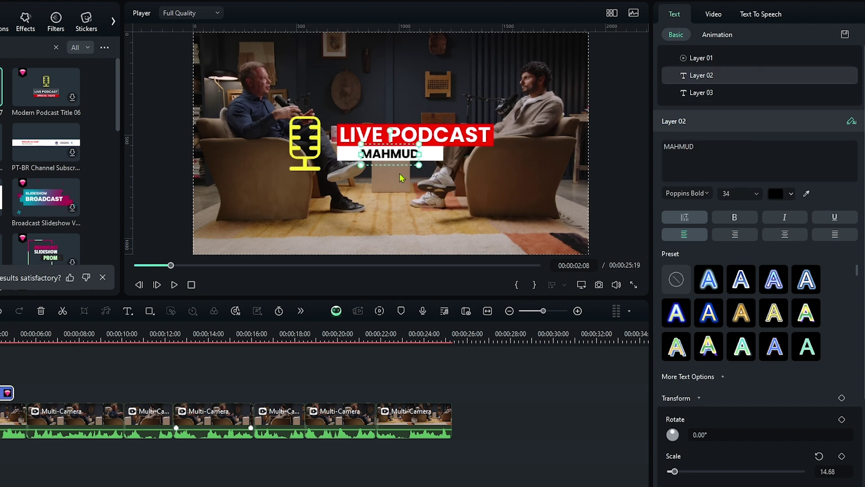
pyautogui.press('space')
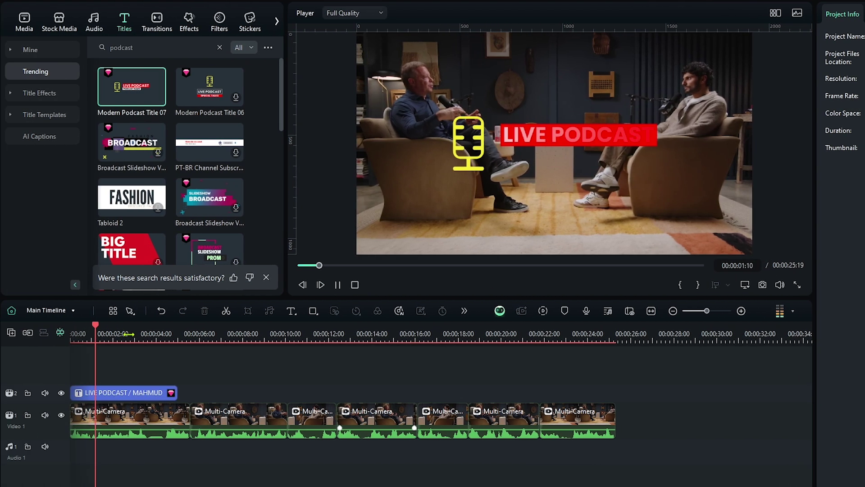
pyautogui.press('space')
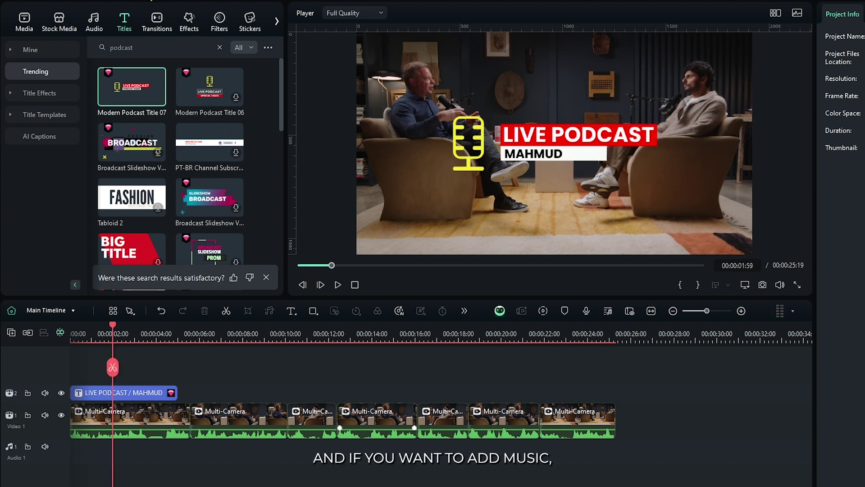
# Add the Interview music track from an audio search for 'podcast' to Audio 1 and play it
pyautogui.click(94, 23)
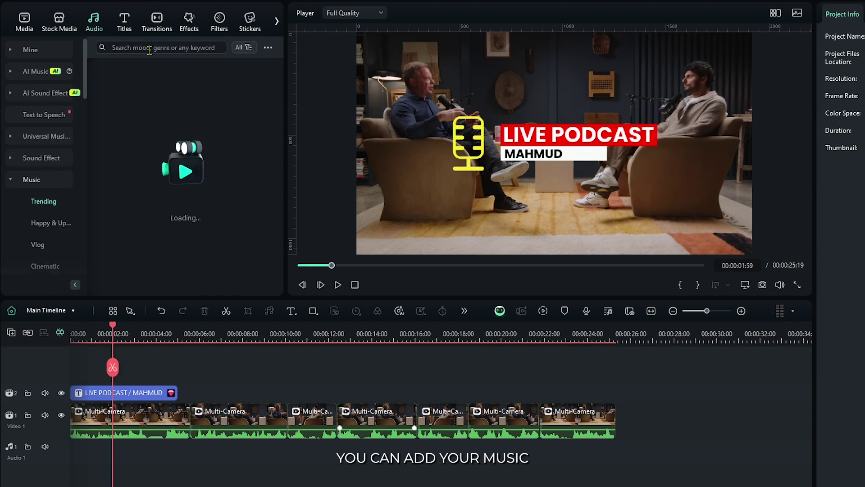
pyautogui.click(131, 48)
pyautogui.click(123, 78)
pyautogui.moveTo(116, 87); pyautogui.dragTo(93, 452)
pyautogui.press('space')
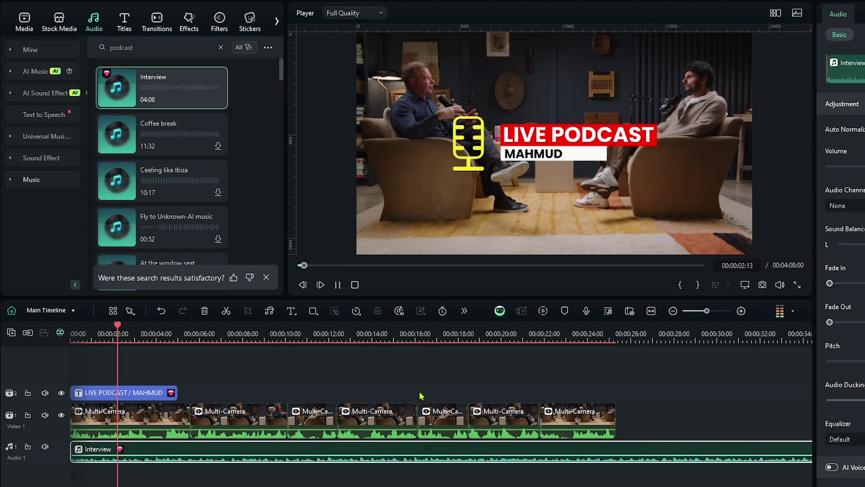
pyautogui.click(72, 336)
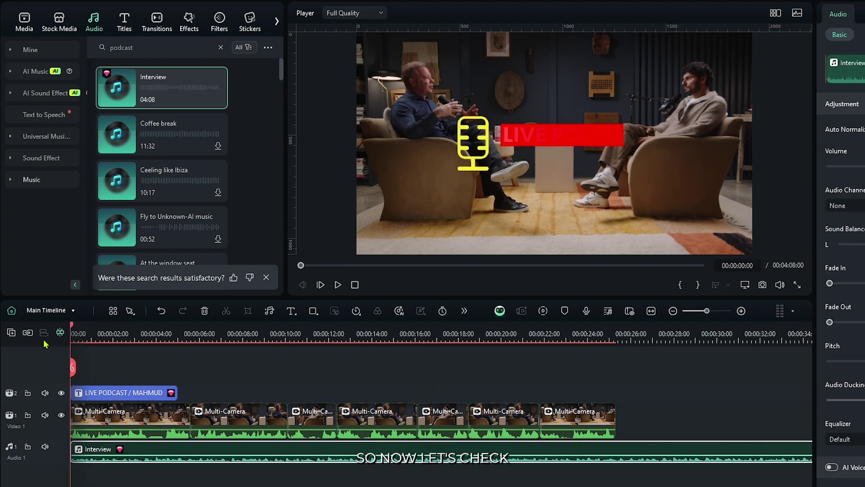
pyautogui.press('space')
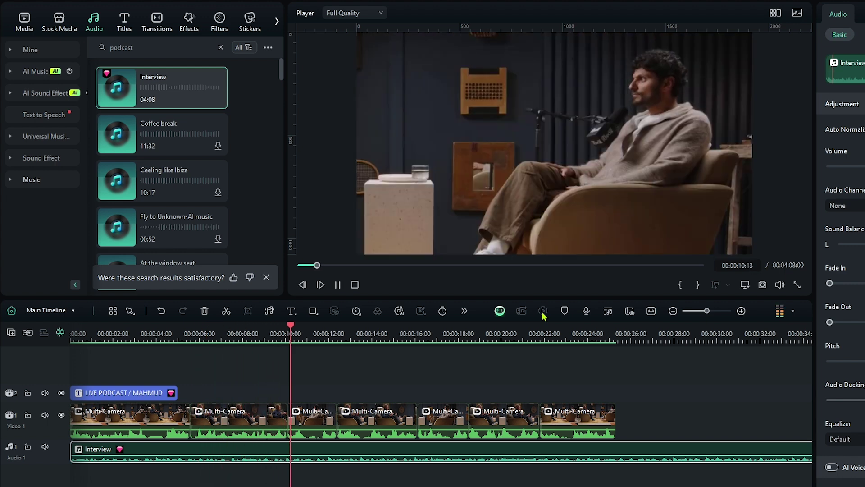
pyautogui.press('space')
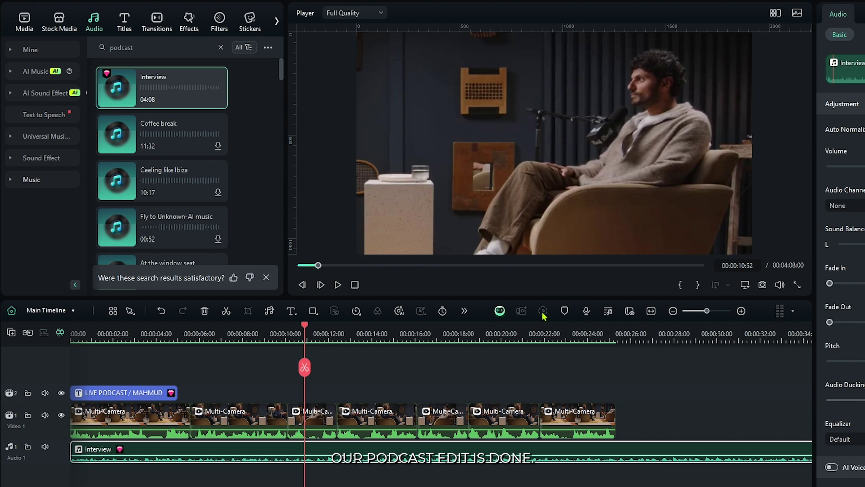